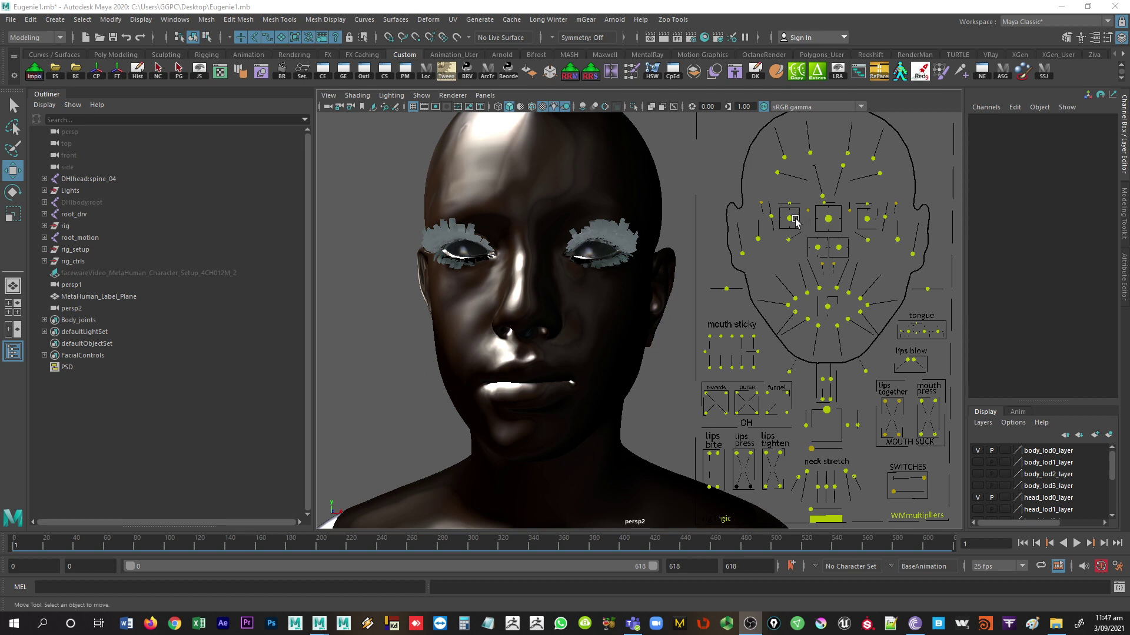
Raise the right and left upper-lip raise controls on the face board
click(815, 288)
drag(815, 289, 848, 258)
click(840, 288)
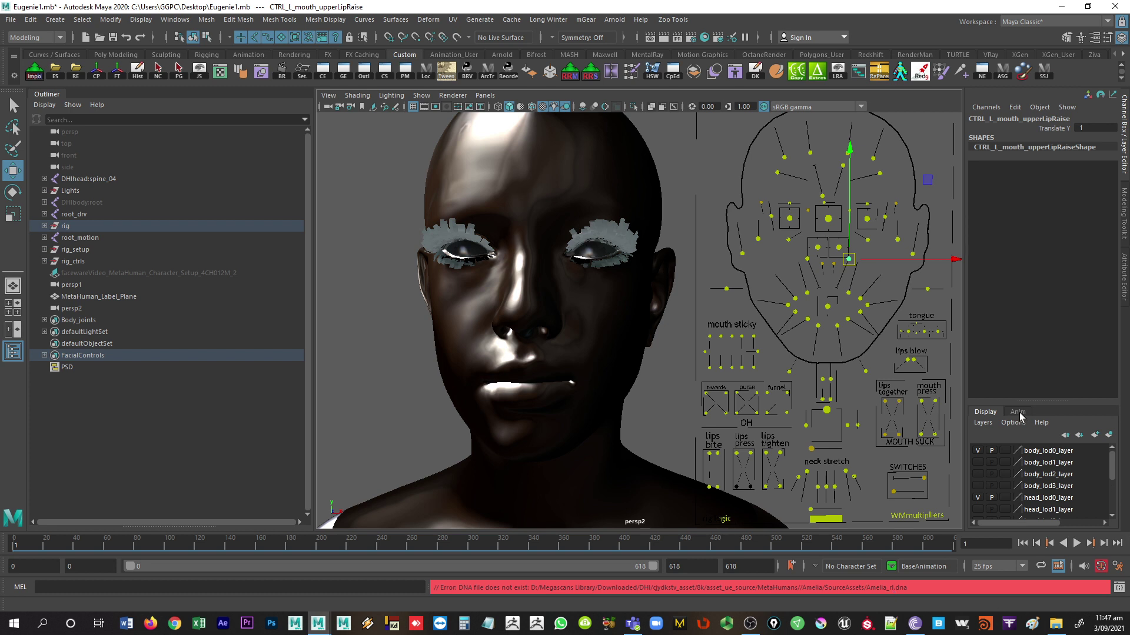
Return the upper-lip controls to Translate Y 0 and select the head mesh
drag(849, 259, 835, 282)
click(819, 288)
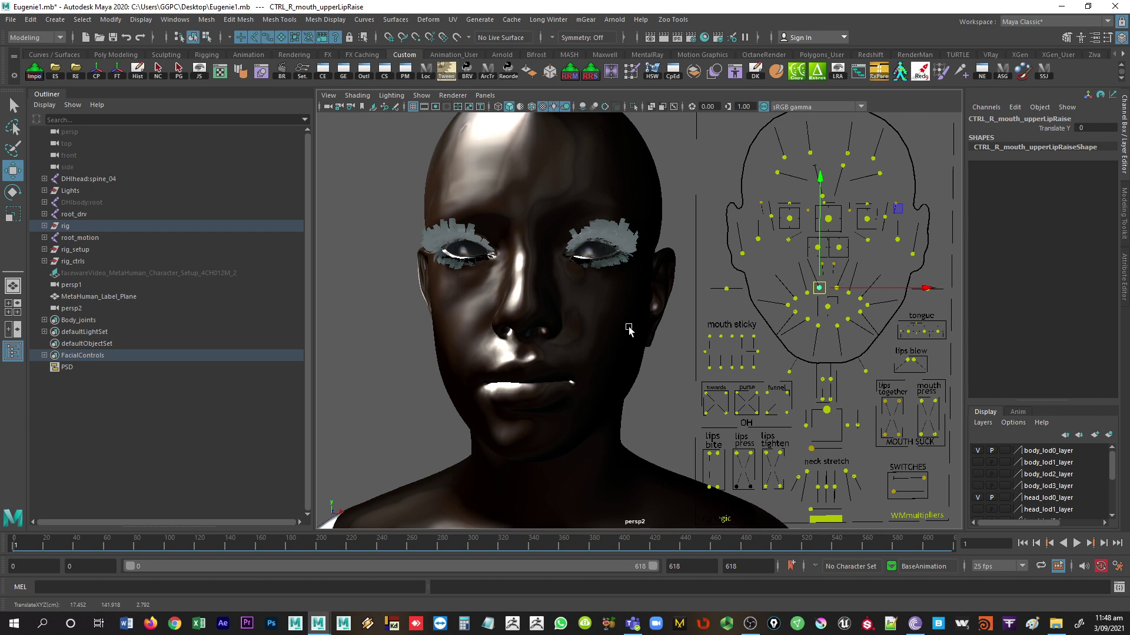
click(598, 307)
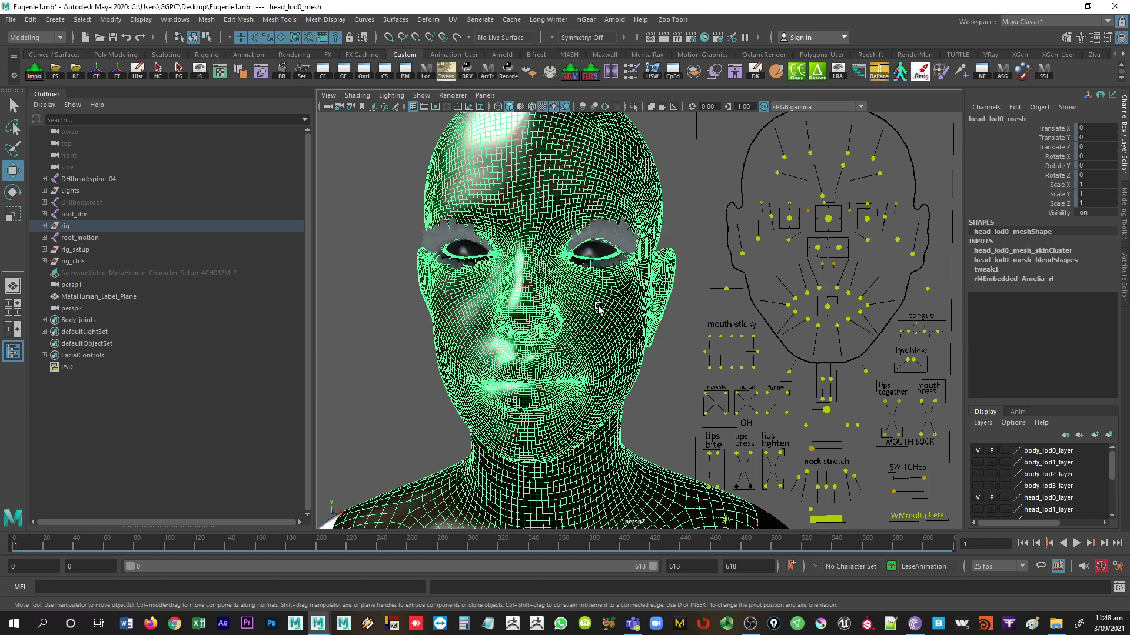
Show the head's full attributes and bring up the rl4Embedded_Amelia_rl node tab
key(ctrl+a)
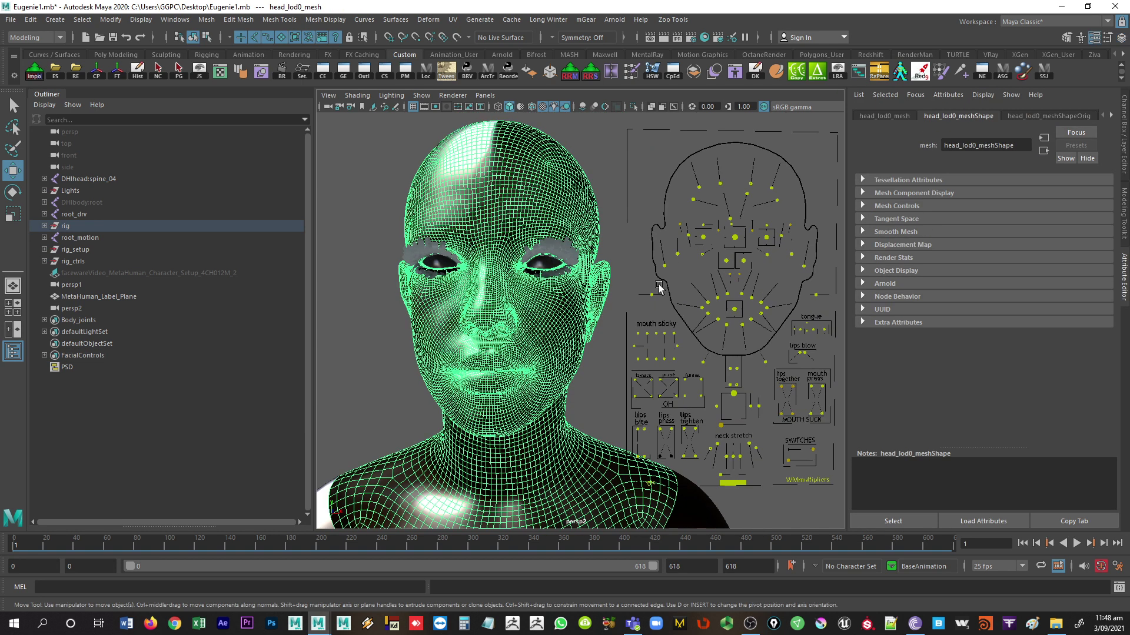
click(1110, 115)
click(1110, 115)
click(1110, 115)
click(1110, 115)
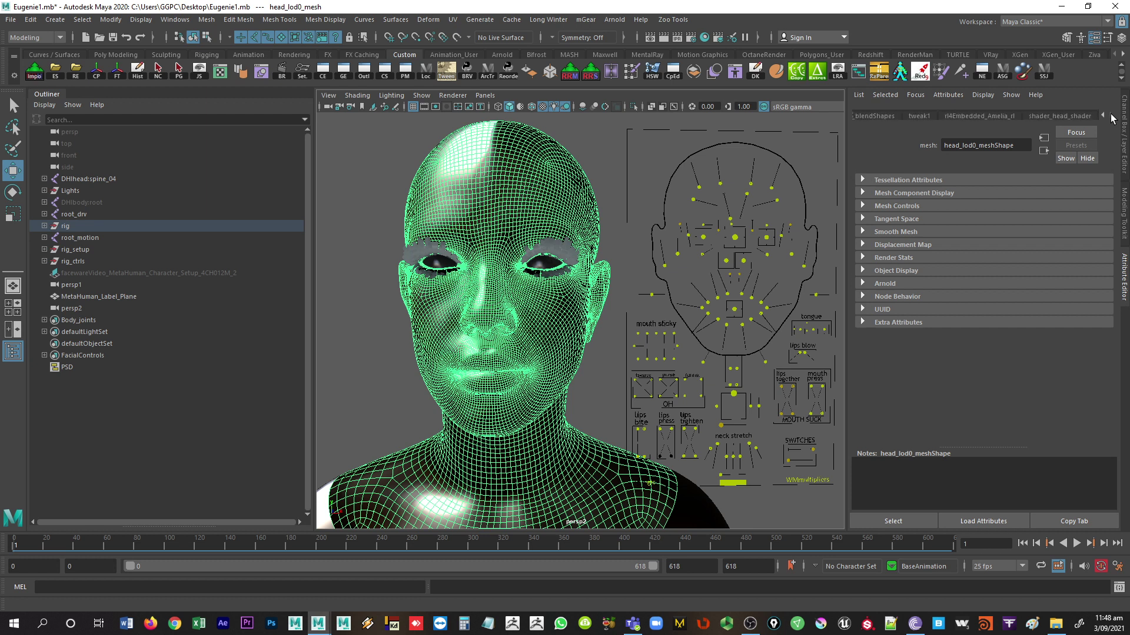
click(1004, 117)
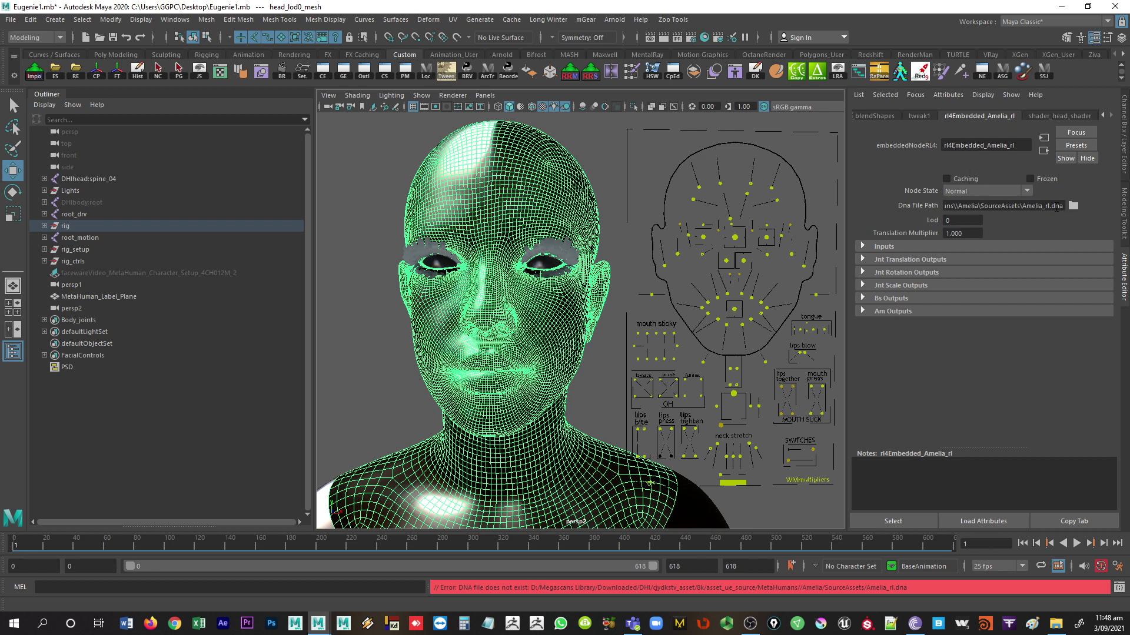
Edit the Dna File Path text and browse for a replacement DNA file
drag(972, 206, 947, 204)
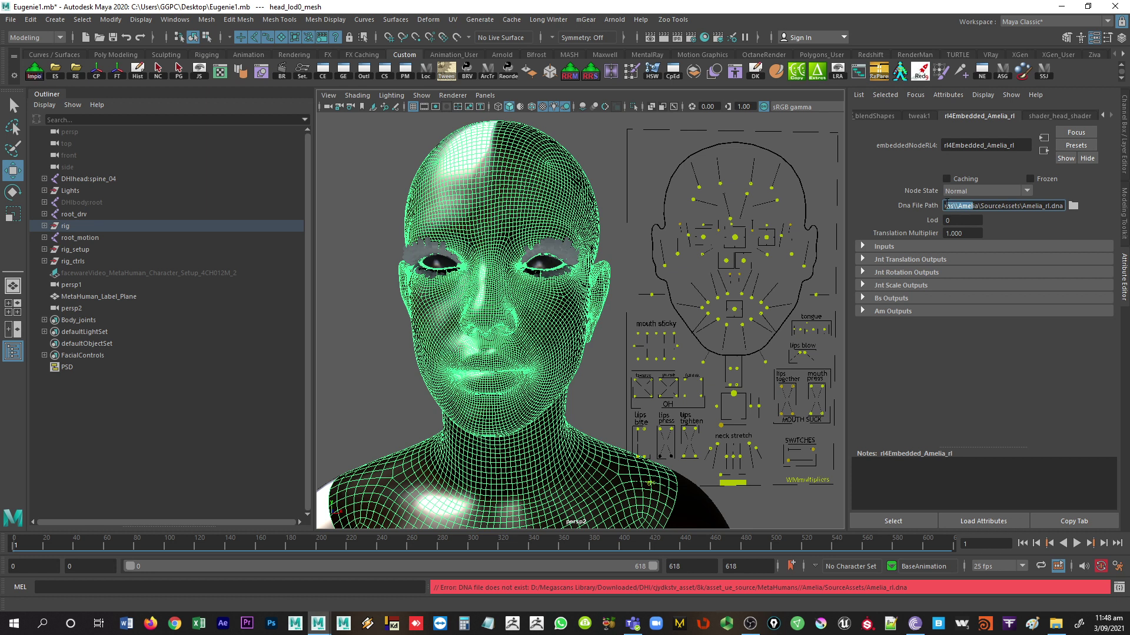
click(955, 205)
text(\)
drag(1016, 207, 1068, 206)
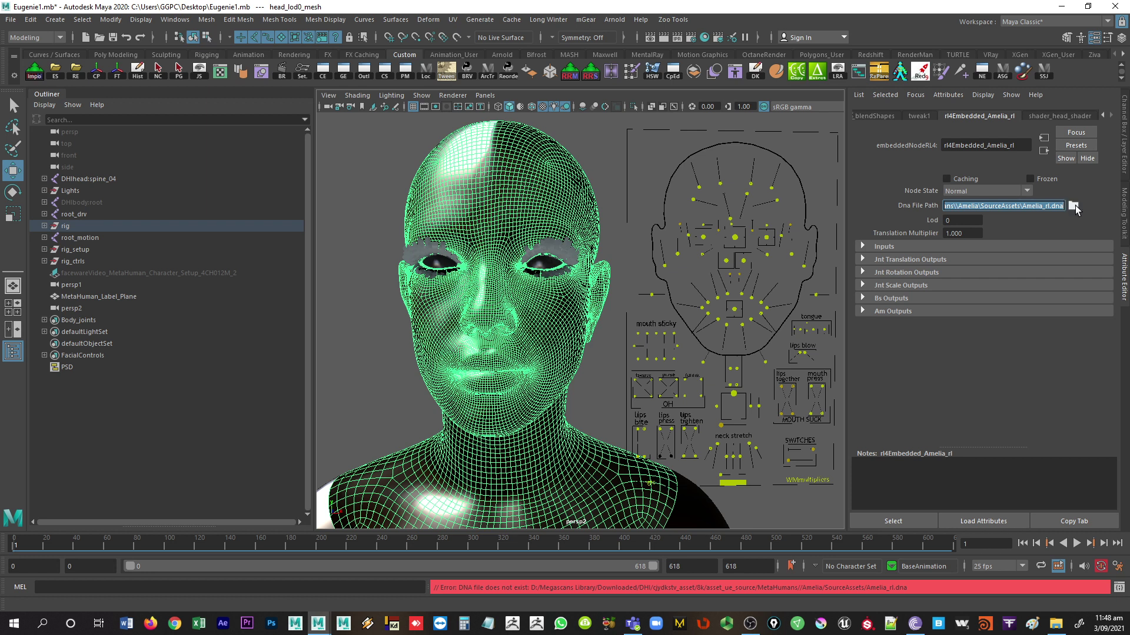
click(1074, 207)
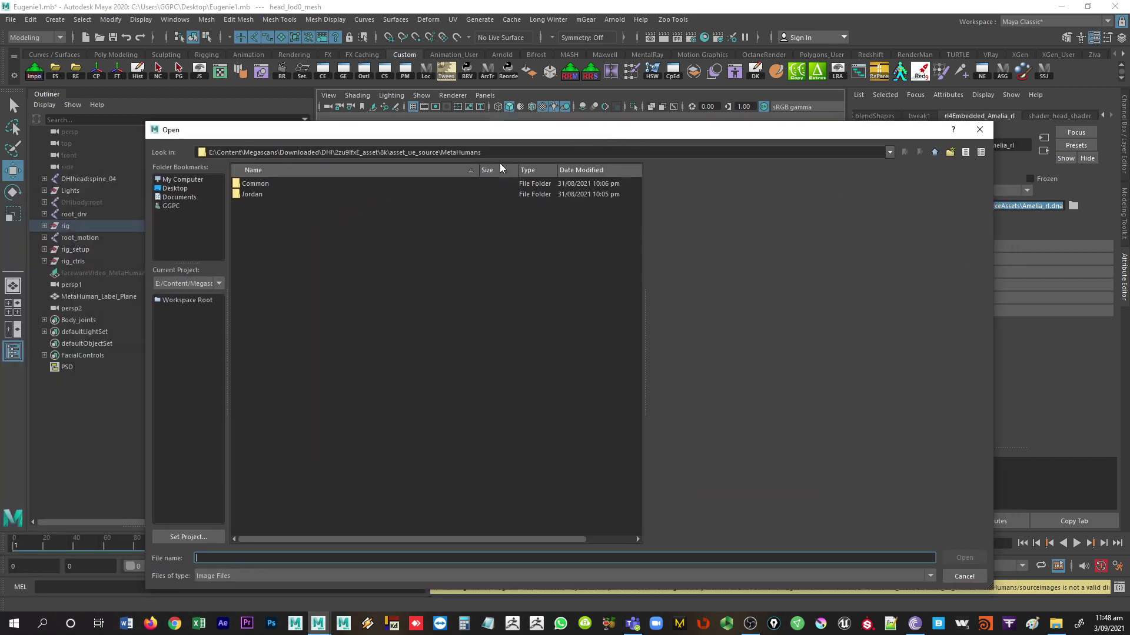
Go up to DHI and browse to cjydkstv_asset\8k\asset_ue_source\MetaHumans\Amelia\SourceAssets
click(935, 152)
click(935, 153)
click(935, 153)
click(935, 153)
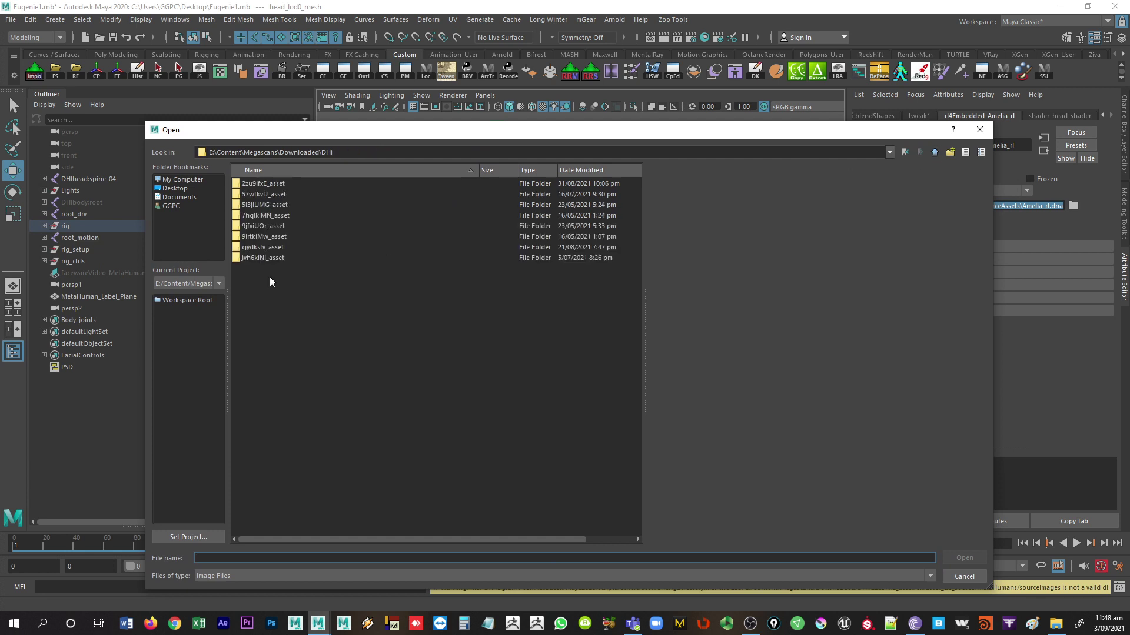
double_click(263, 247)
double_click(253, 184)
double_click(253, 184)
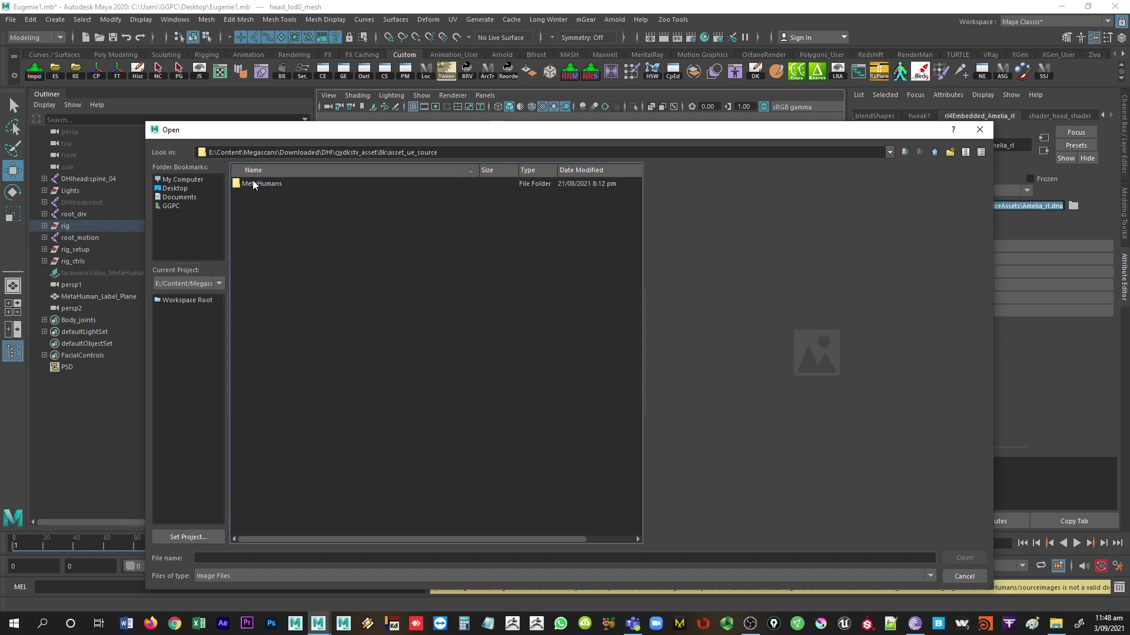
double_click(253, 184)
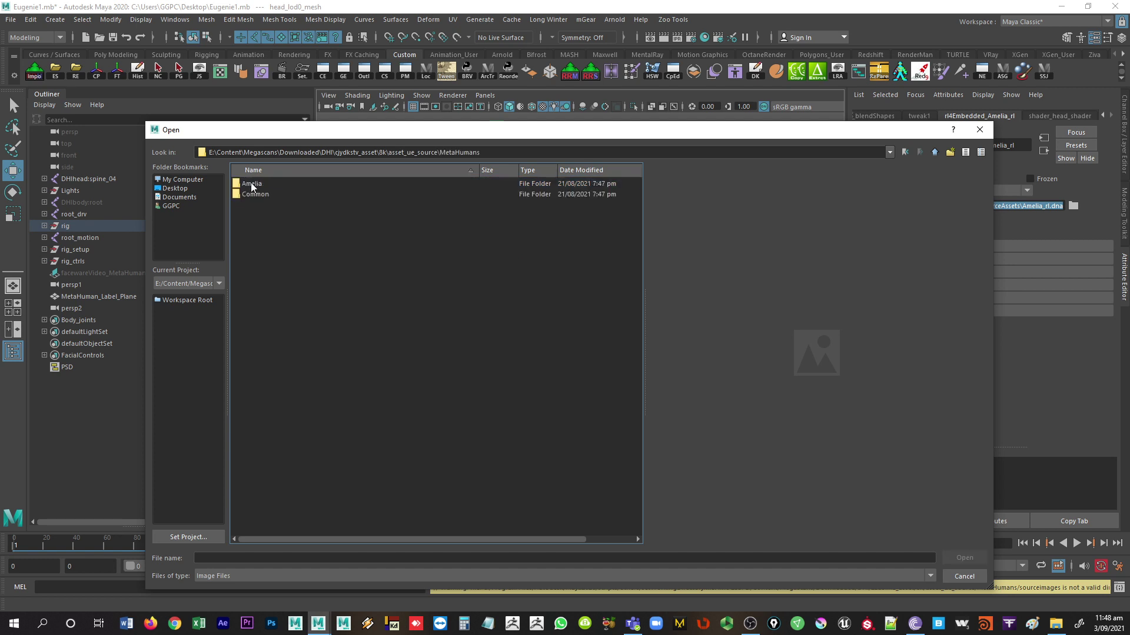
double_click(251, 184)
double_click(252, 258)
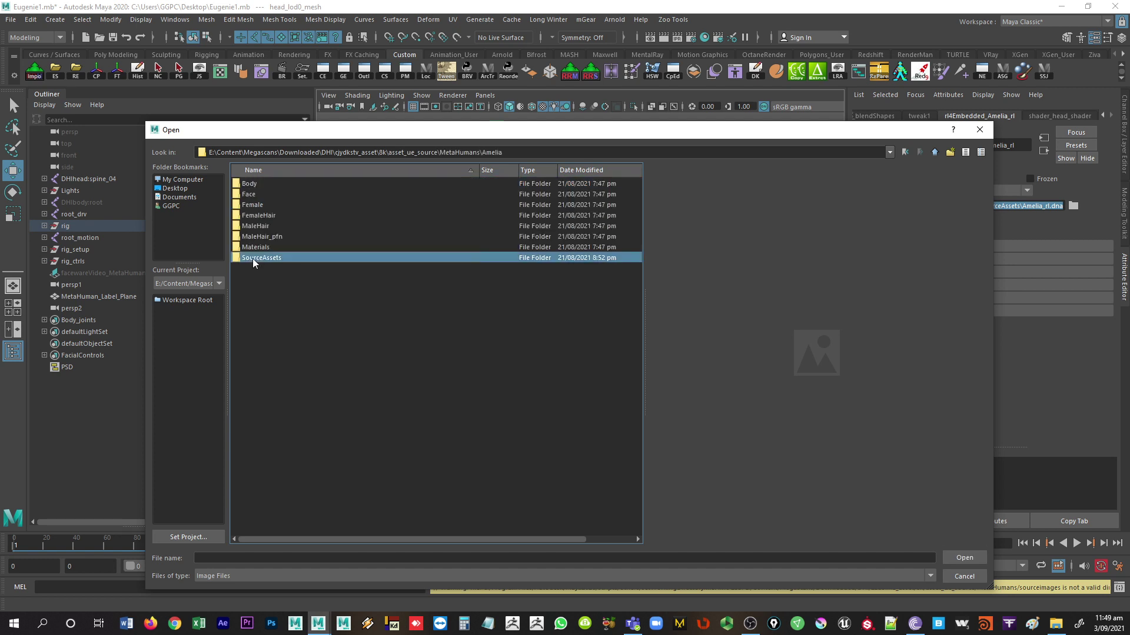
Set Files of type to All Files and pick Amelia_rl.dna as the DNA file
click(247, 576)
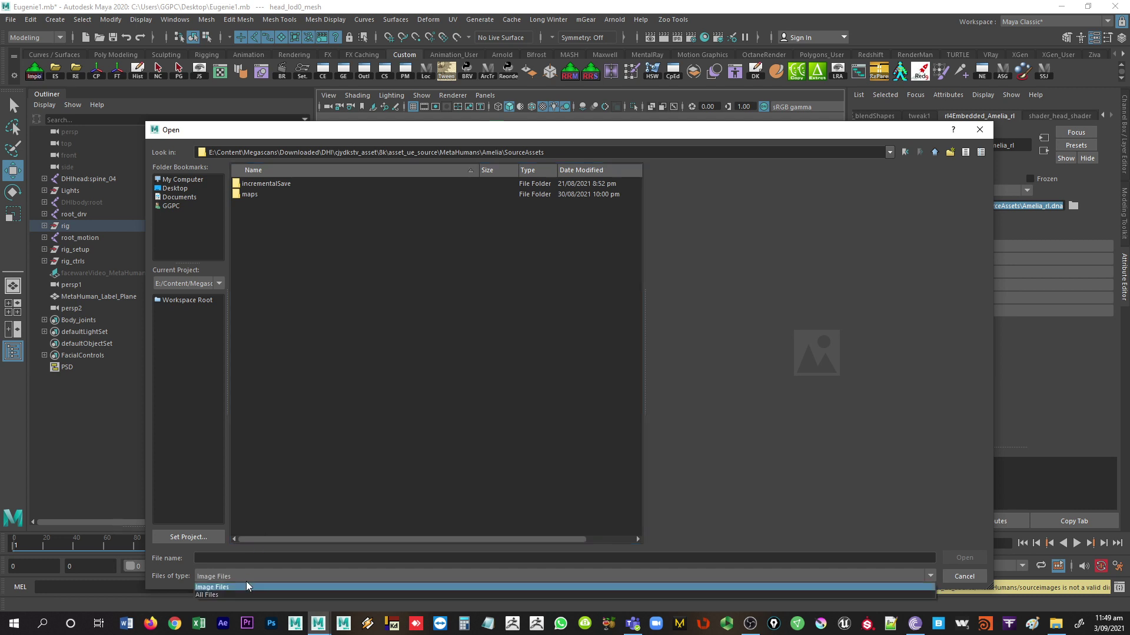
click(241, 593)
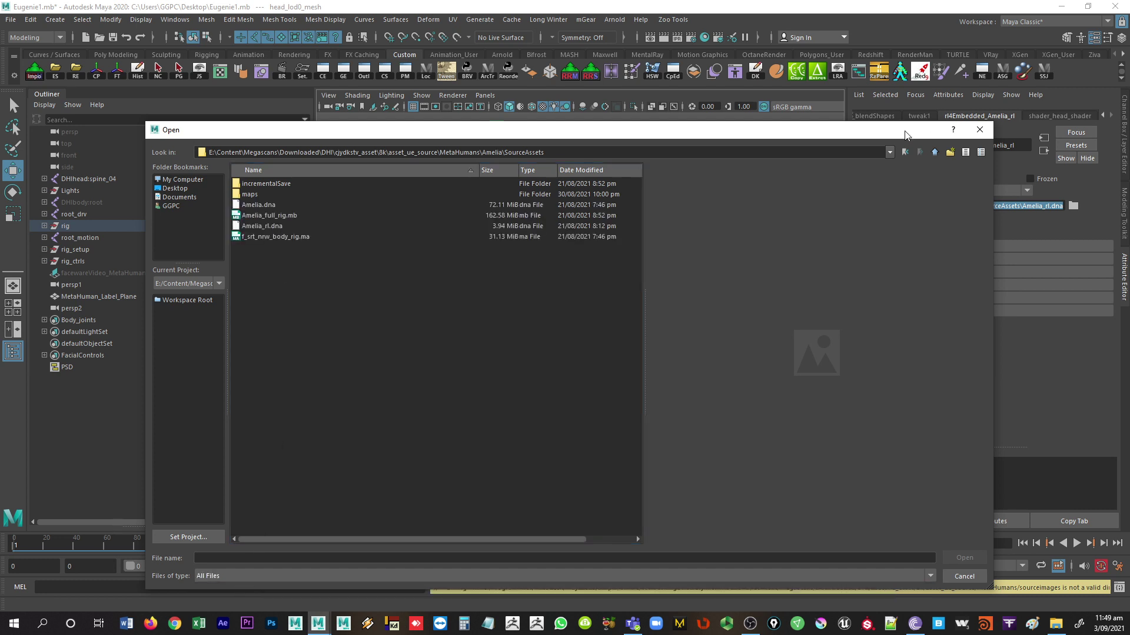
double_click(276, 227)
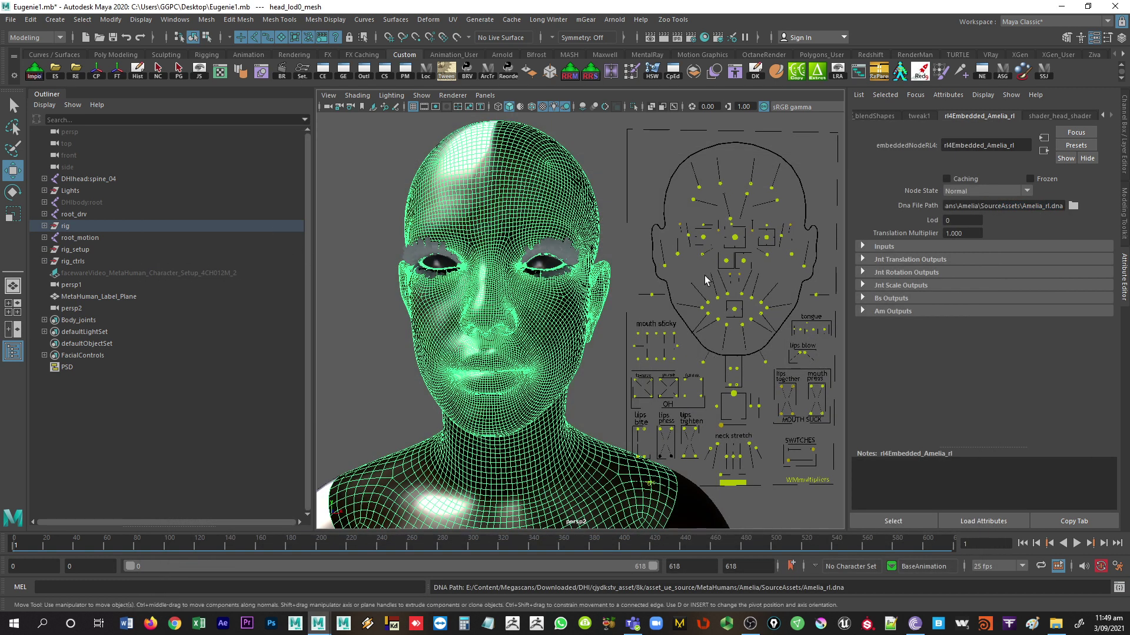
Deselect the head and move CTRL_R and CTRL_L_mouth_upperLipRaise to test the lips
click(693, 277)
click(729, 295)
mouse_move(729, 297)
mouse_down()
mouse_move(726, 269)
mouse_move(728, 294)
mouse_up()
click(746, 296)
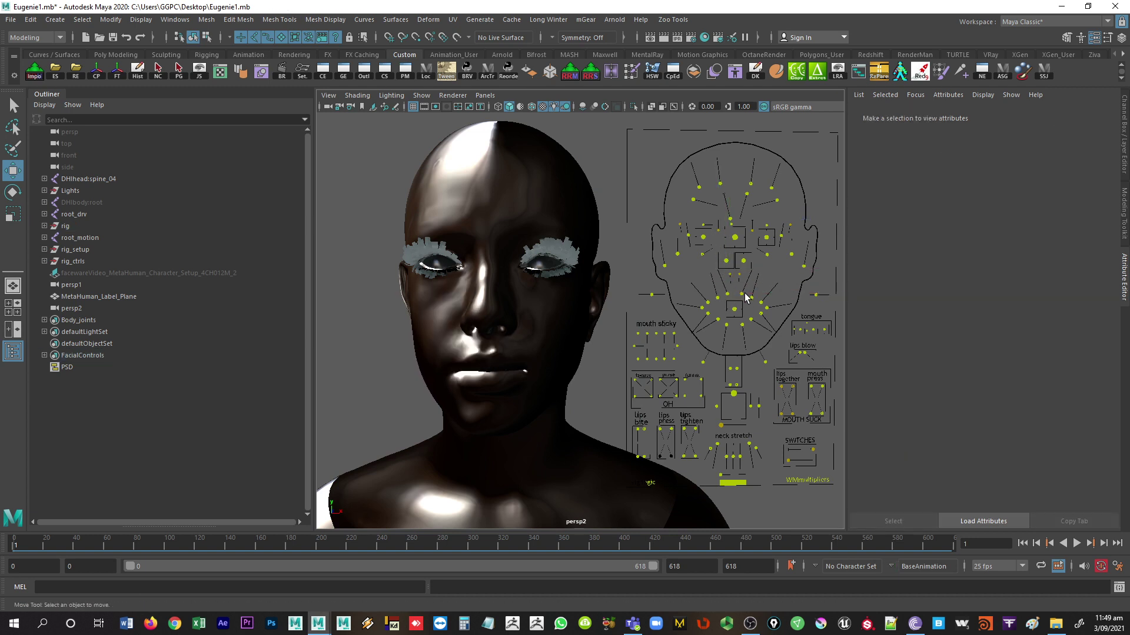
click(742, 295)
mouse_move(742, 296)
mouse_down()
mouse_move(743, 271)
mouse_move(740, 305)
mouse_up()
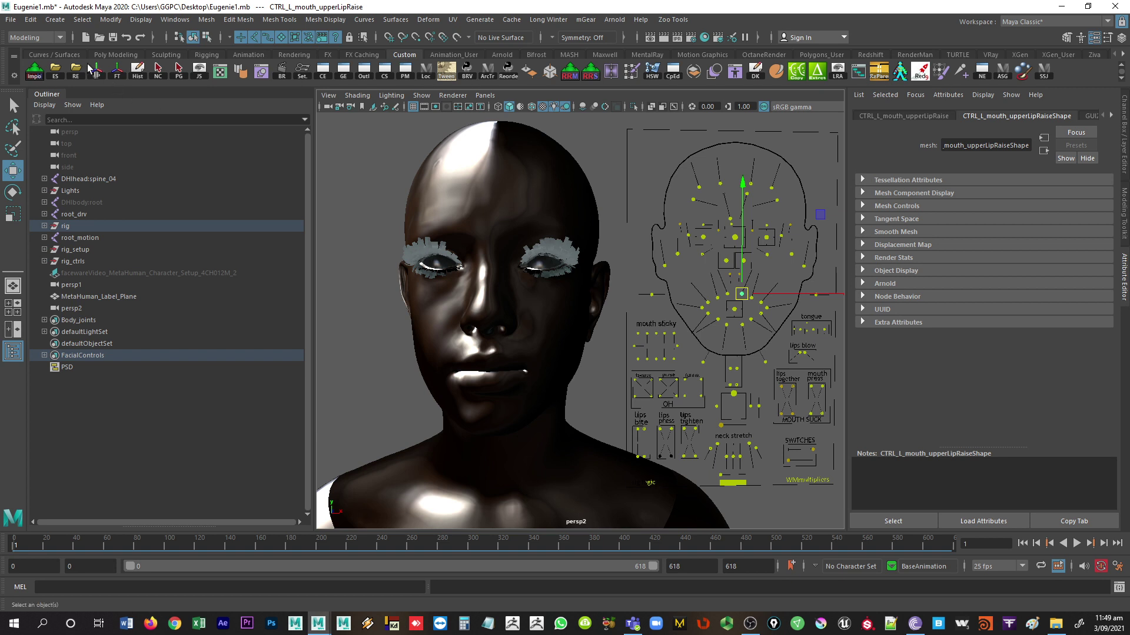
Open Save Scene As options with mayaAscii type, then switch to Notepad++
click(11, 20)
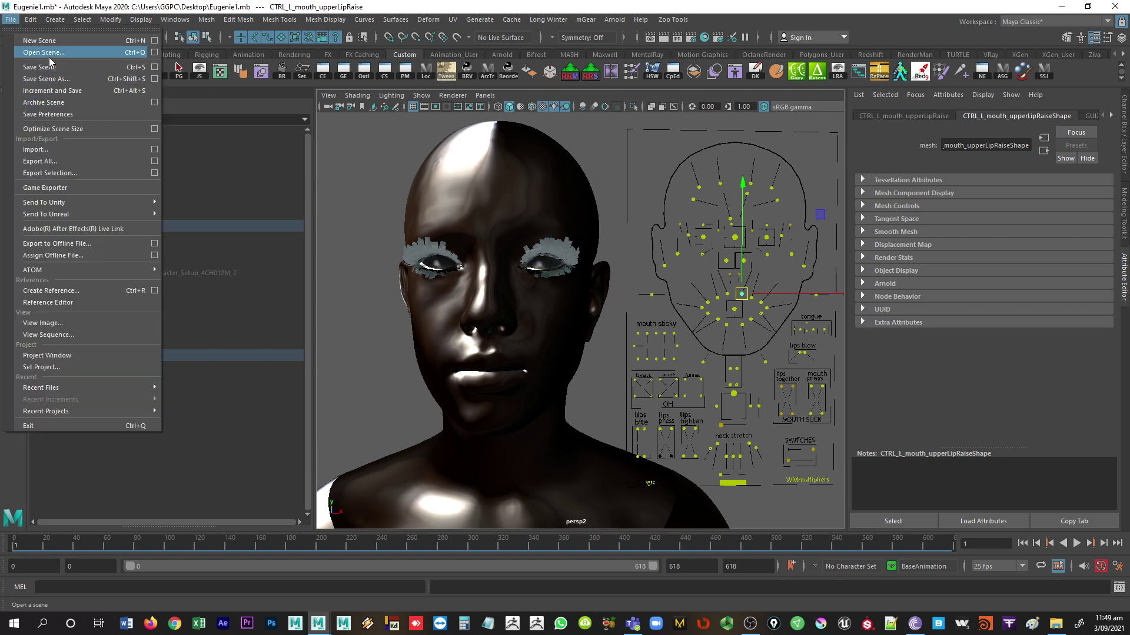
click(154, 79)
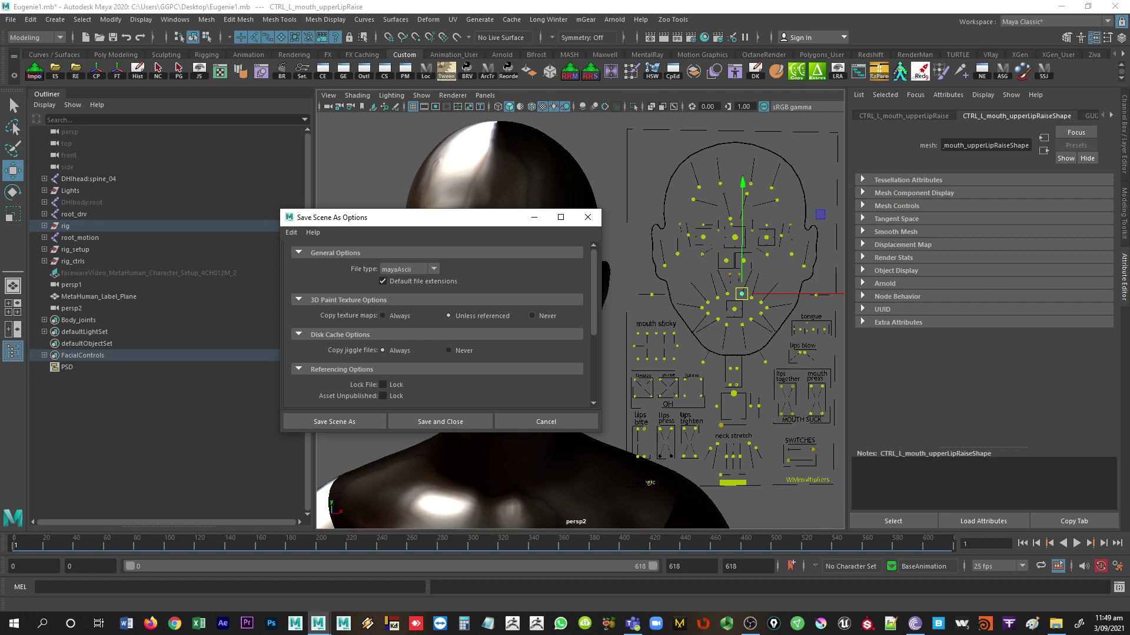
key(alt+Tab)
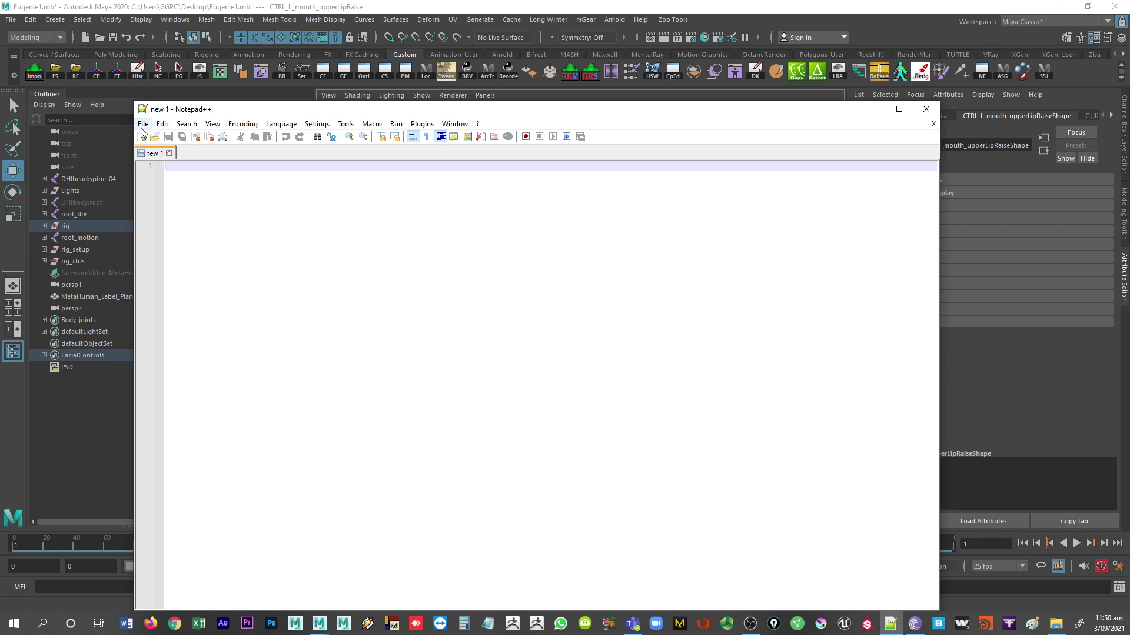
Open Eugenie1.ma from the recent files in Notepad++ and bring up Find
click(143, 124)
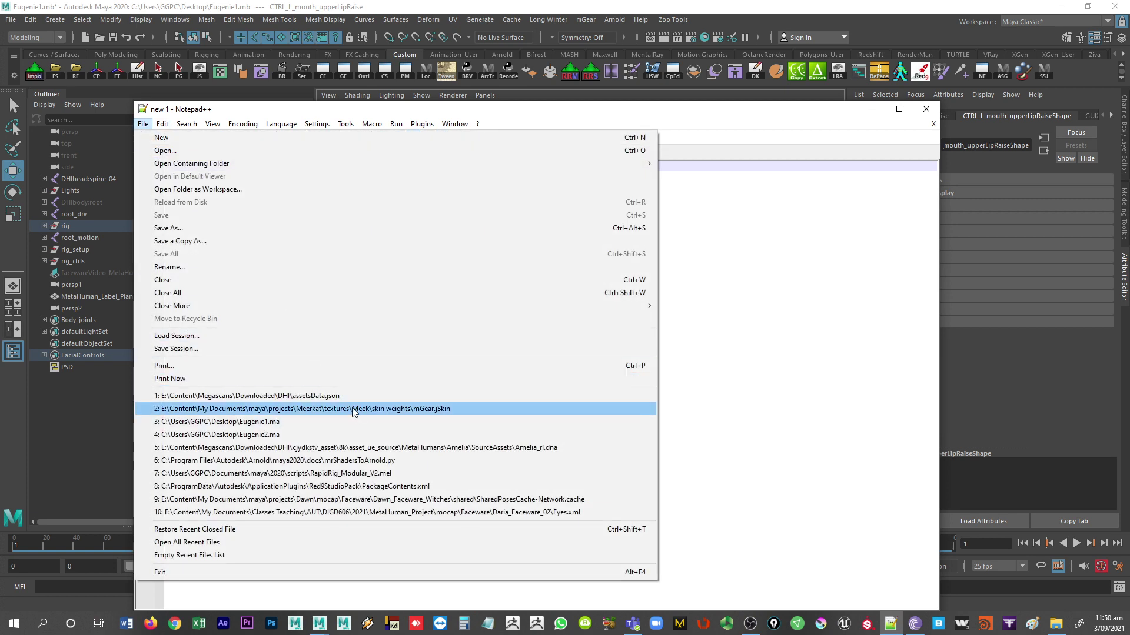
click(308, 422)
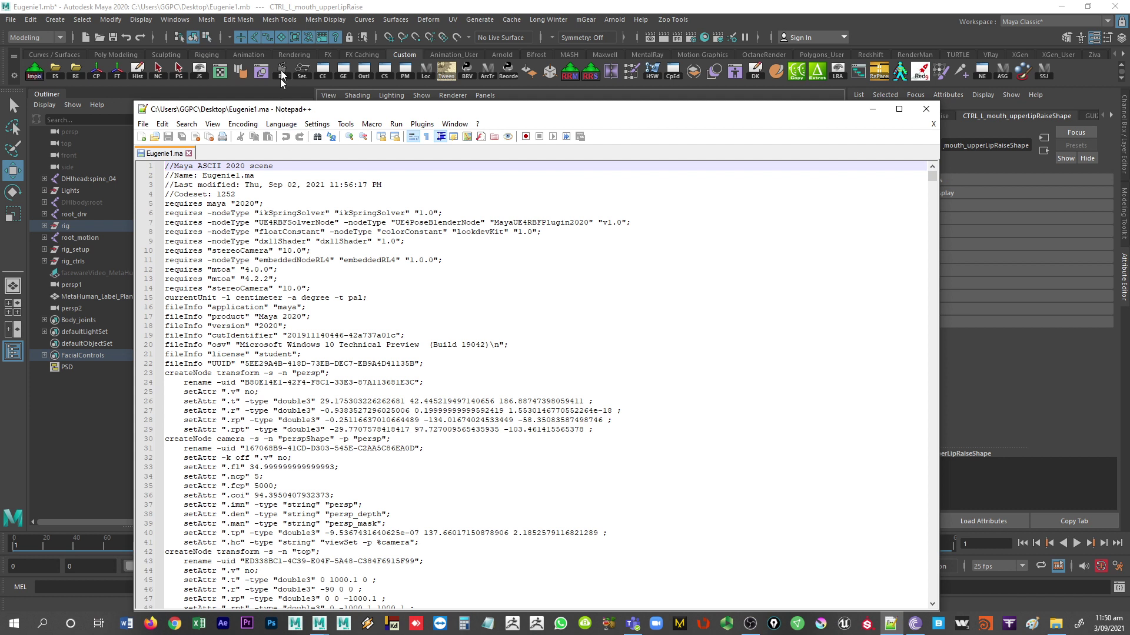
drag(284, 112, 287, 50)
click(376, 226)
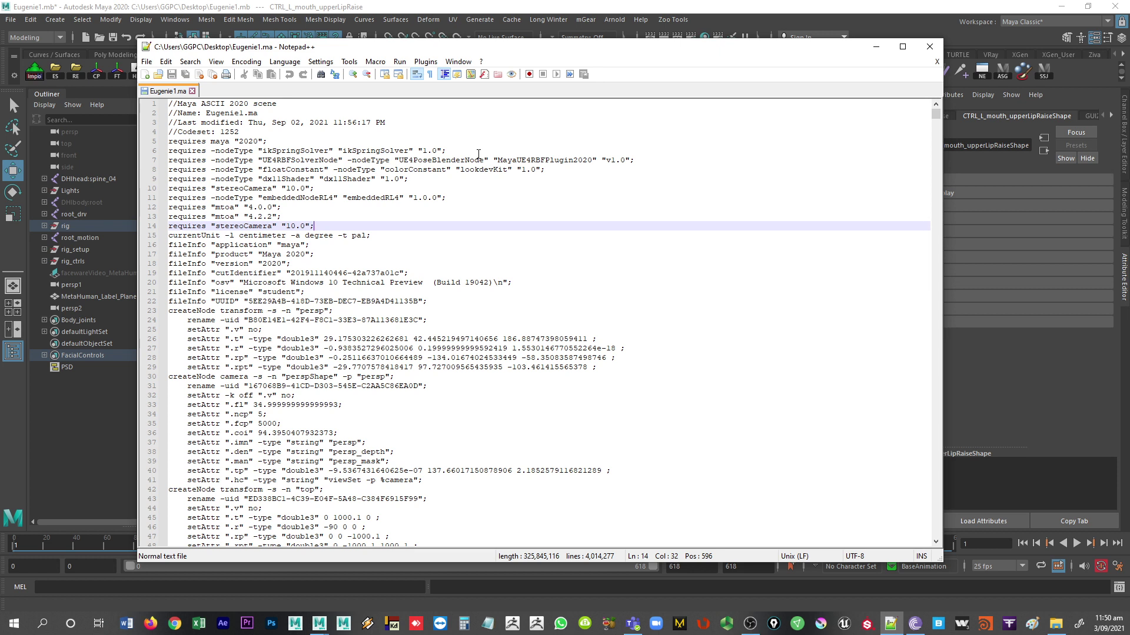
click(527, 246)
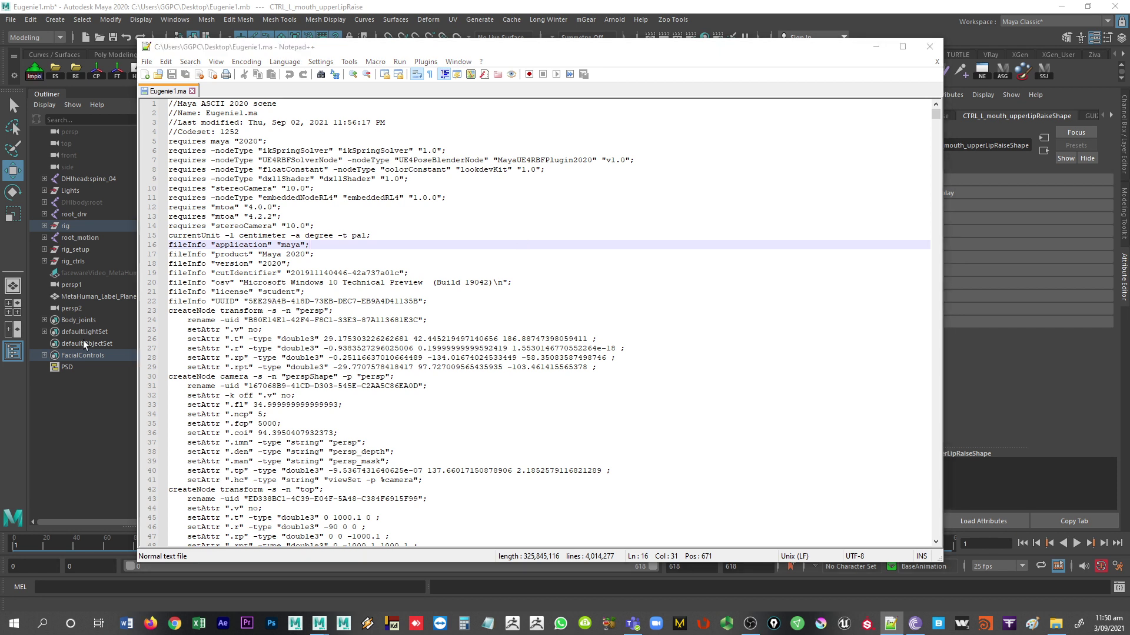
key(ctrl+f)
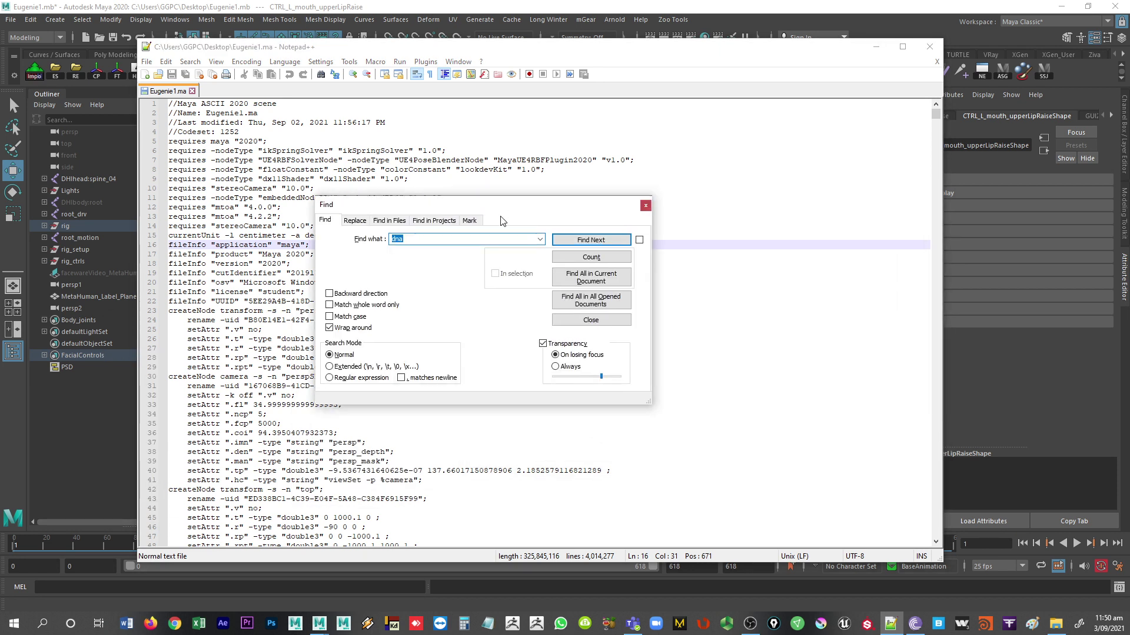
Find the rl4Embedded dnaFilePath line and select its Amelia_rl.dna path
click(592, 240)
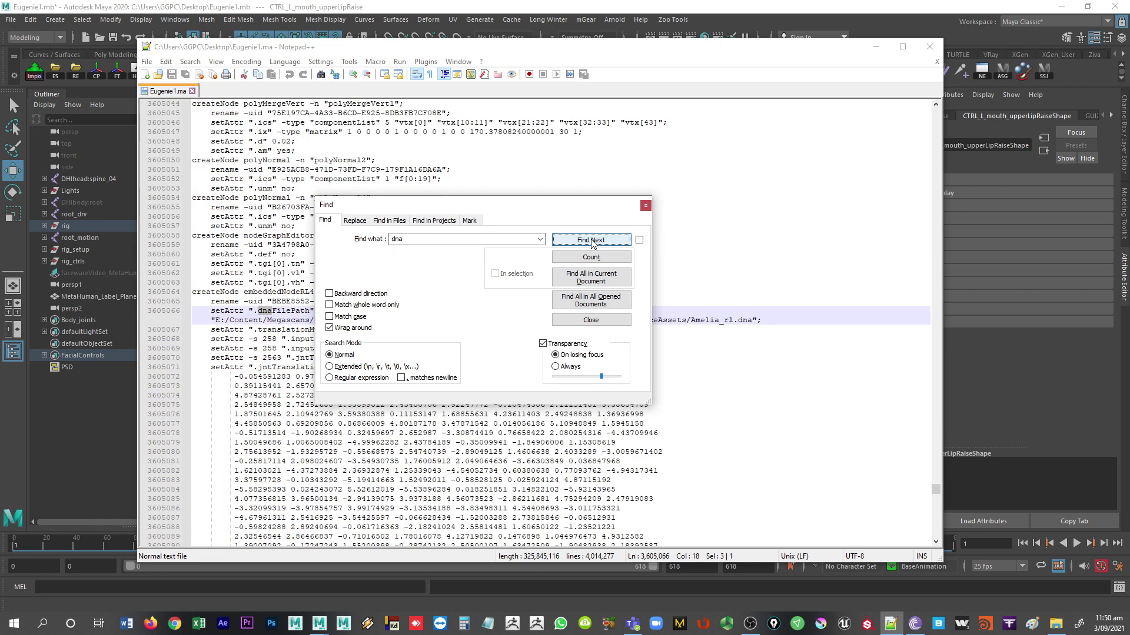
click(646, 206)
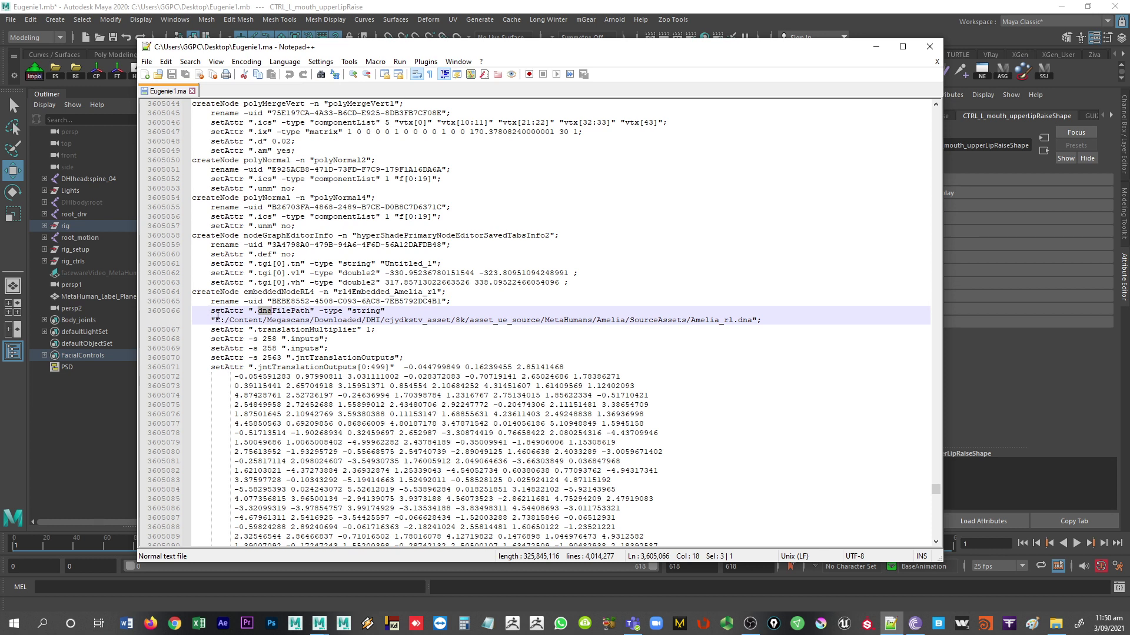
click(752, 321)
drag(215, 321, 748, 321)
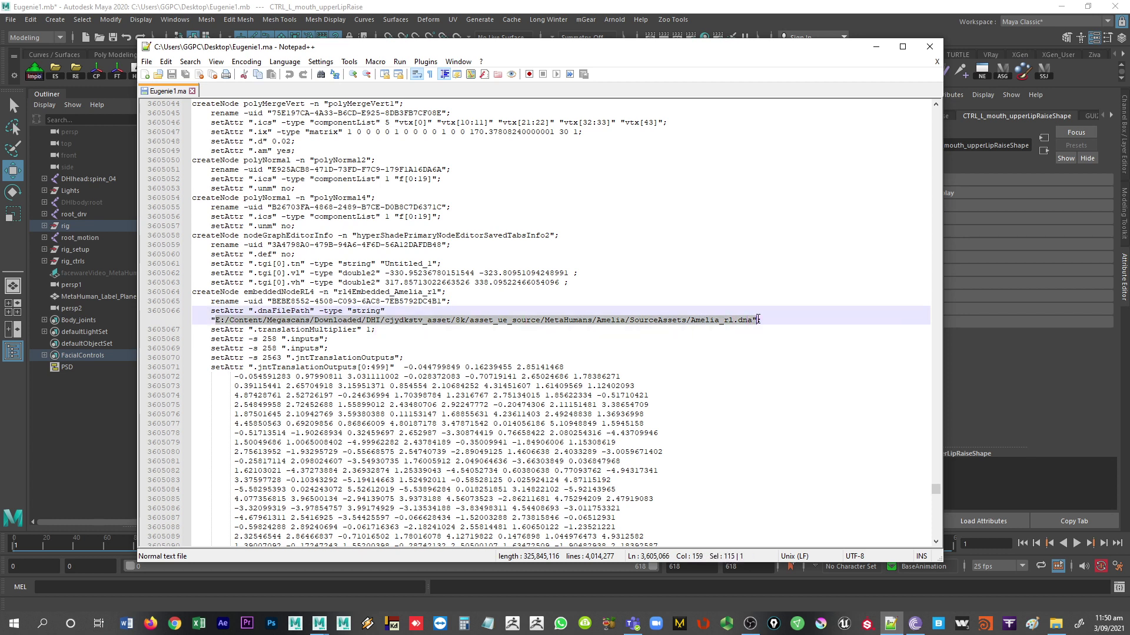
click(749, 321)
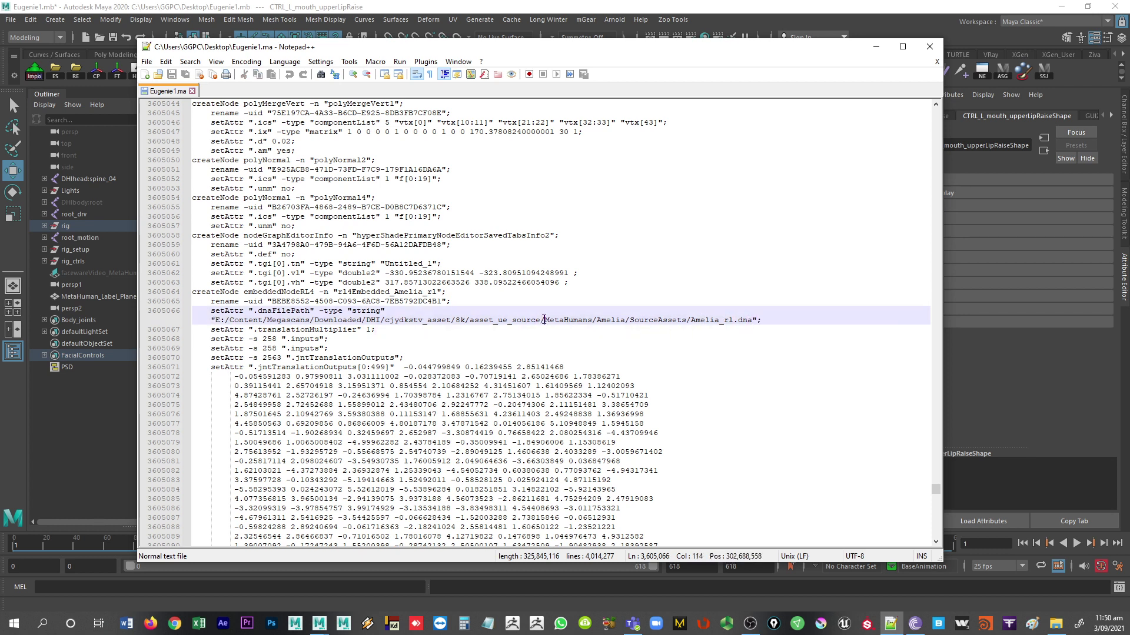
drag(749, 320, 227, 319)
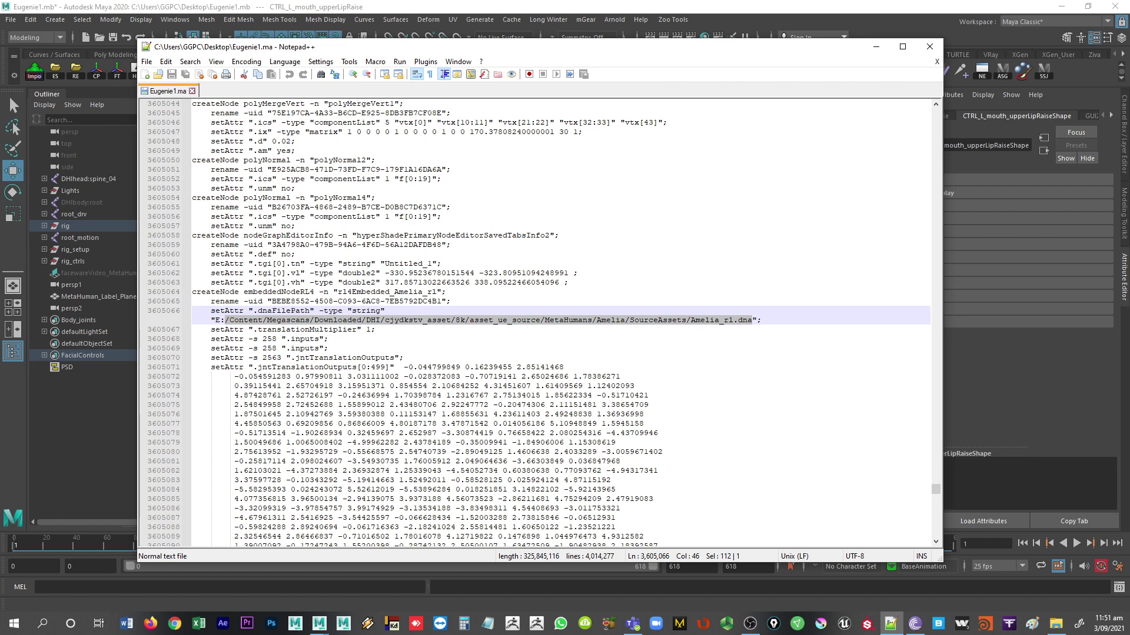
Copy the SourceAssets folder path from File Explorer and select the old folder portion
key(super+e)
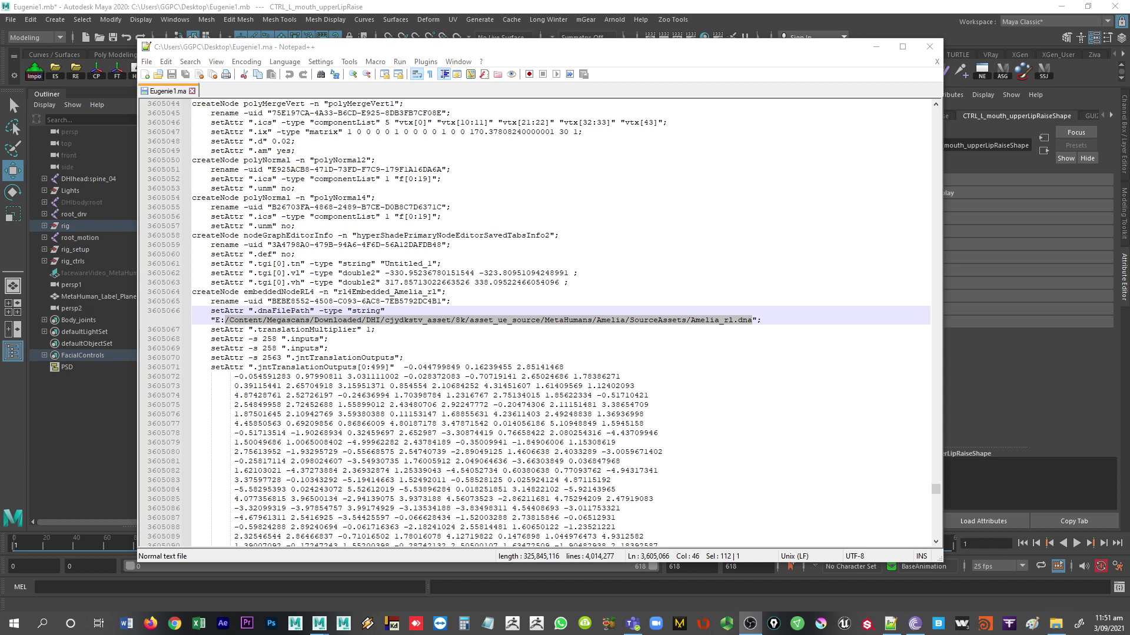
click(1055, 624)
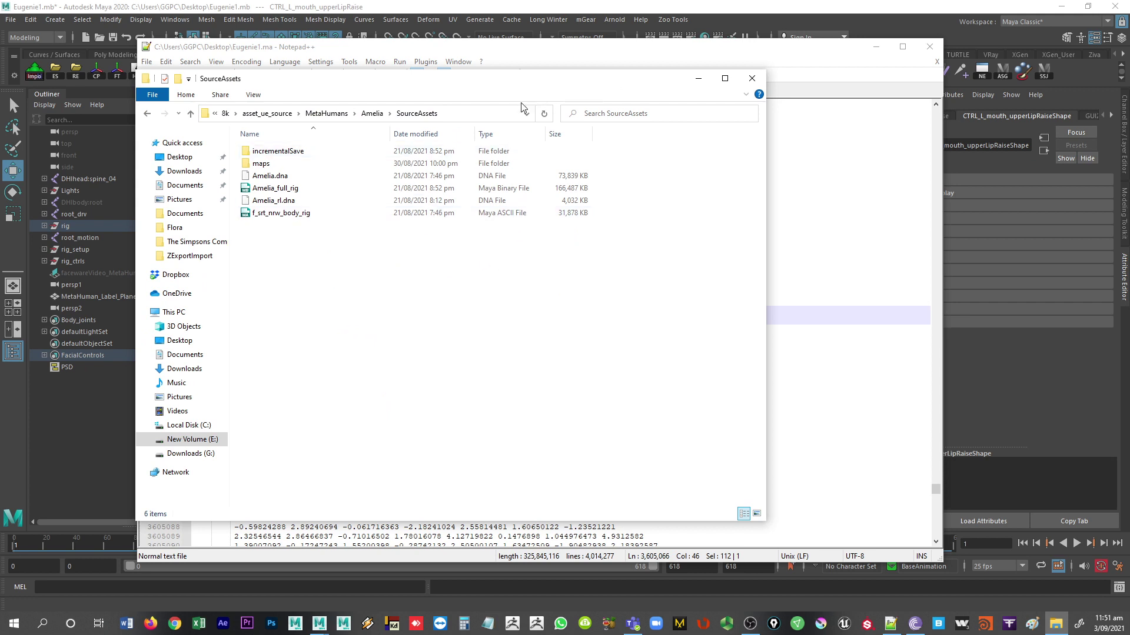
click(482, 113)
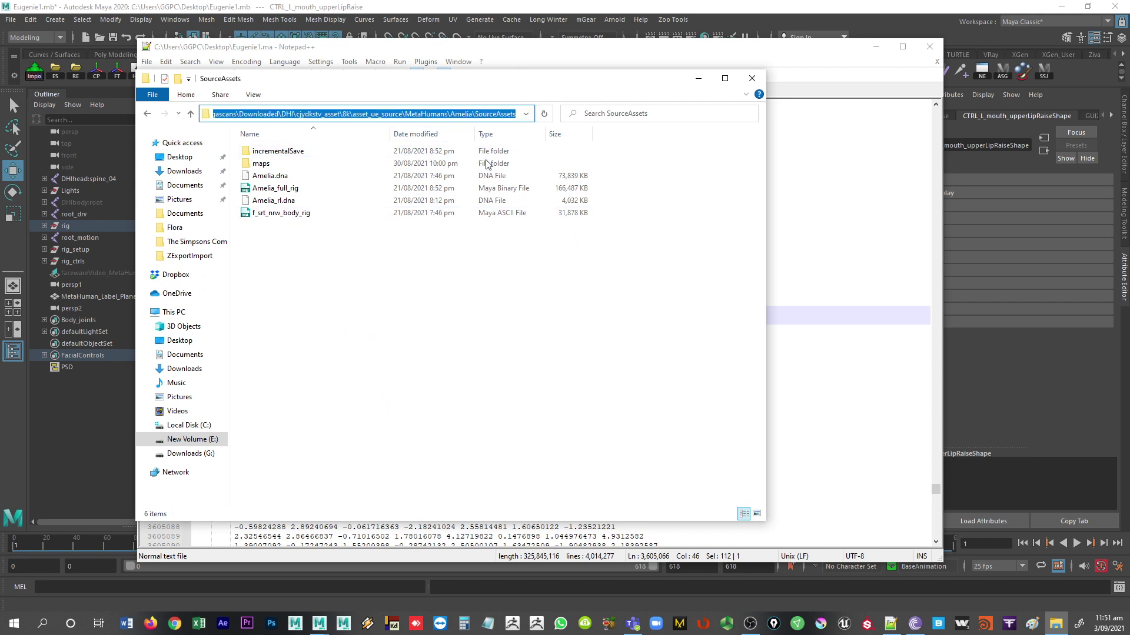
key(alt+Tab)
click(411, 339)
drag(687, 320, 215, 320)
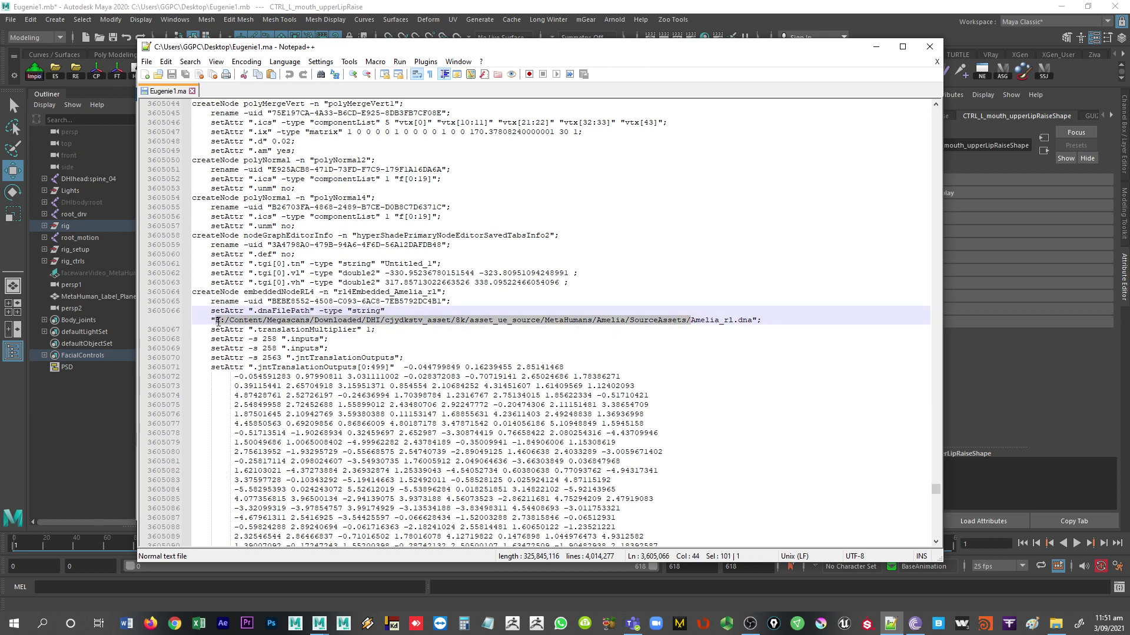
Paste the E:\Content\Megascans path, change slashes before Amelia and SourceAssets to '/', and close Notepad++
text(E:\Content\Megascans\Downloaded\DHI\cjydkstv_asset\8k\asset_ue_source\MetaHumans\Amelia\SourceAssets)
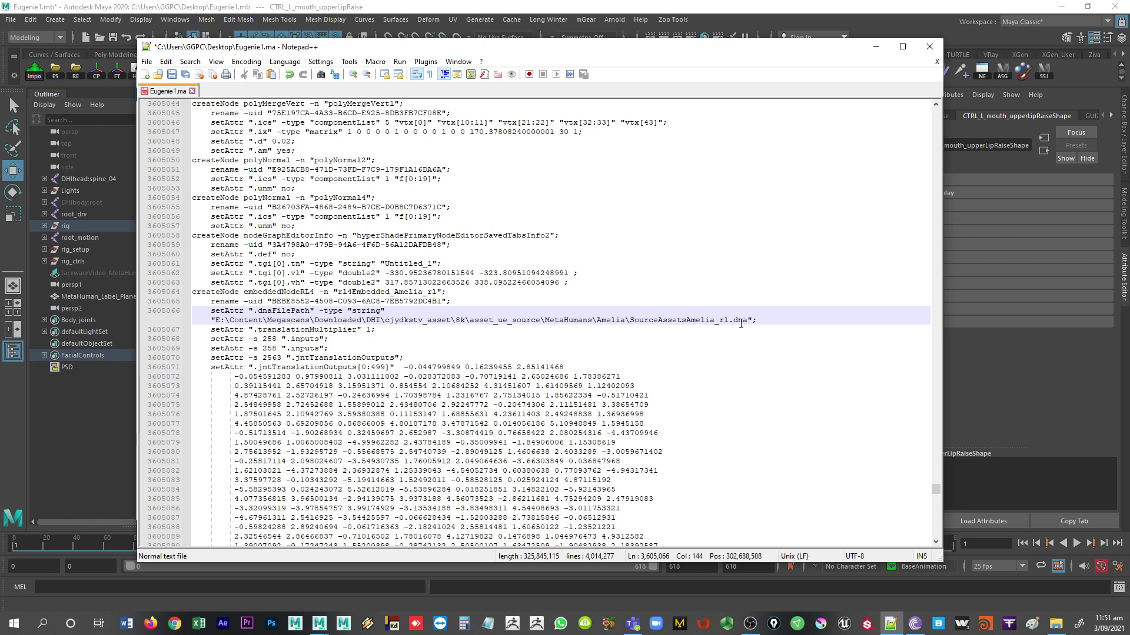
text(/)
click(627, 321)
key(BackSpace)
text(/)
key(BackSpace)
text(/)
click(934, 52)
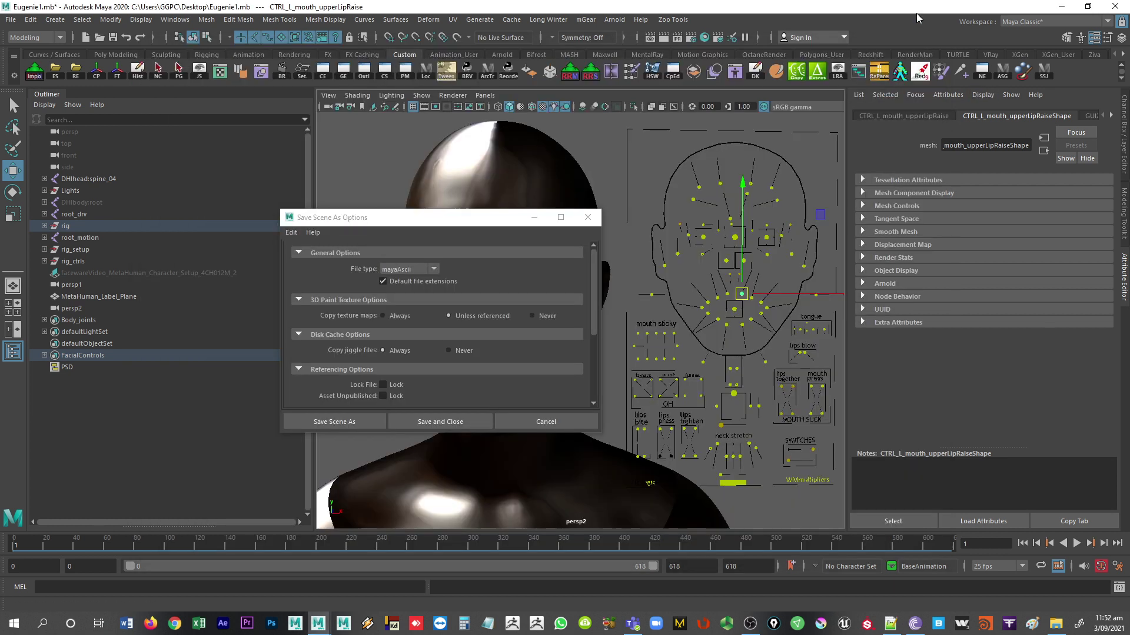